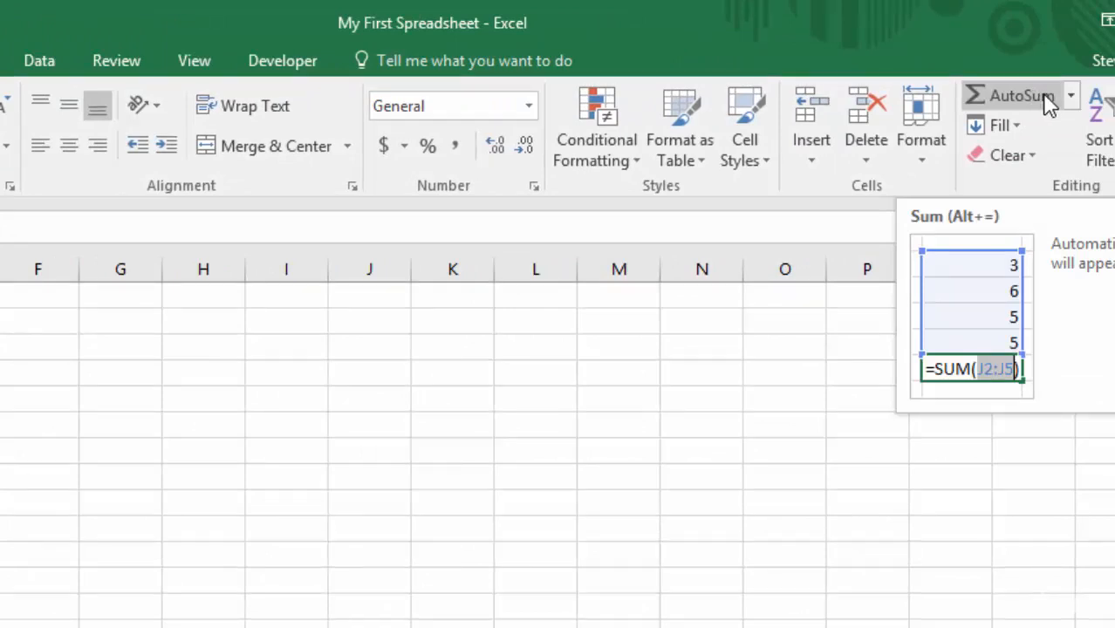
- Total cells A1:A5 in cell A6 with AutoSum and inspect the resulting formula
left_click(1043, 93)
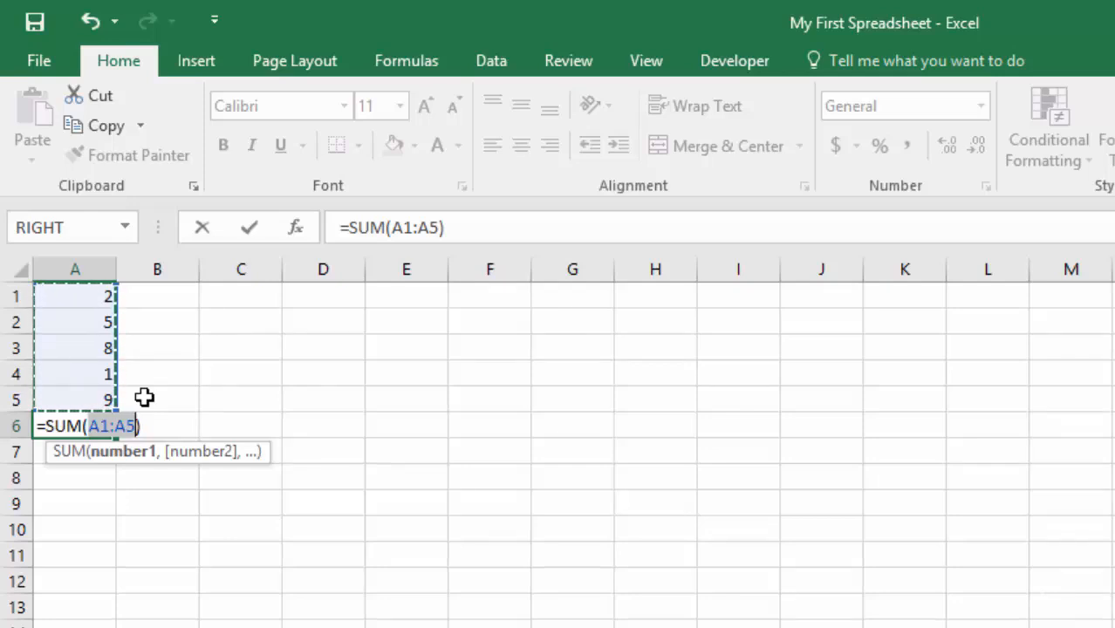
key("Return")
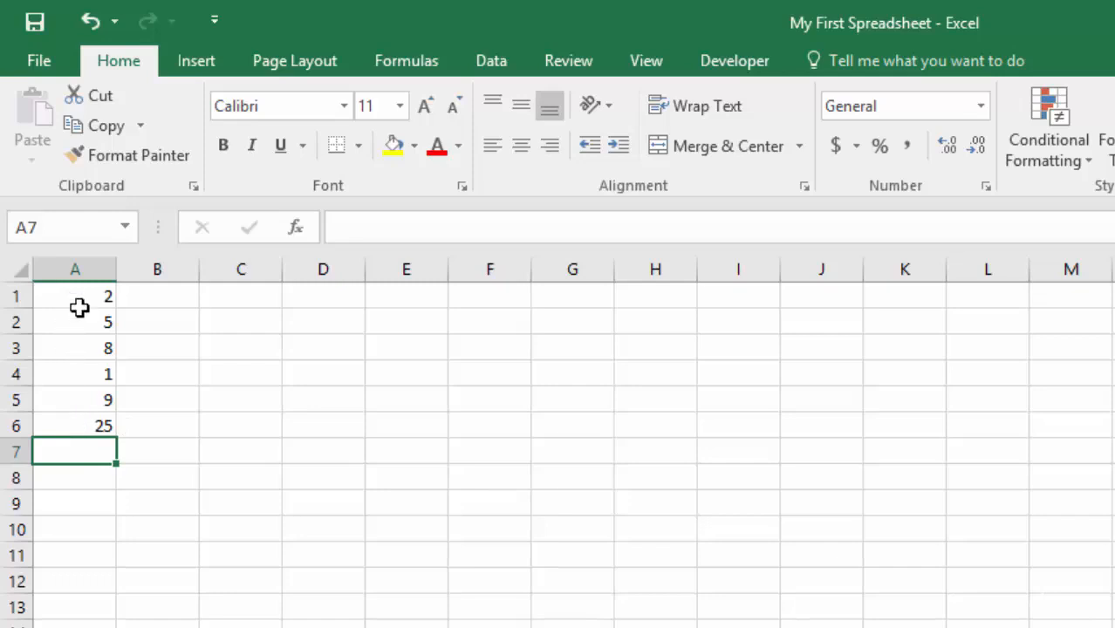
left_click(70, 424)
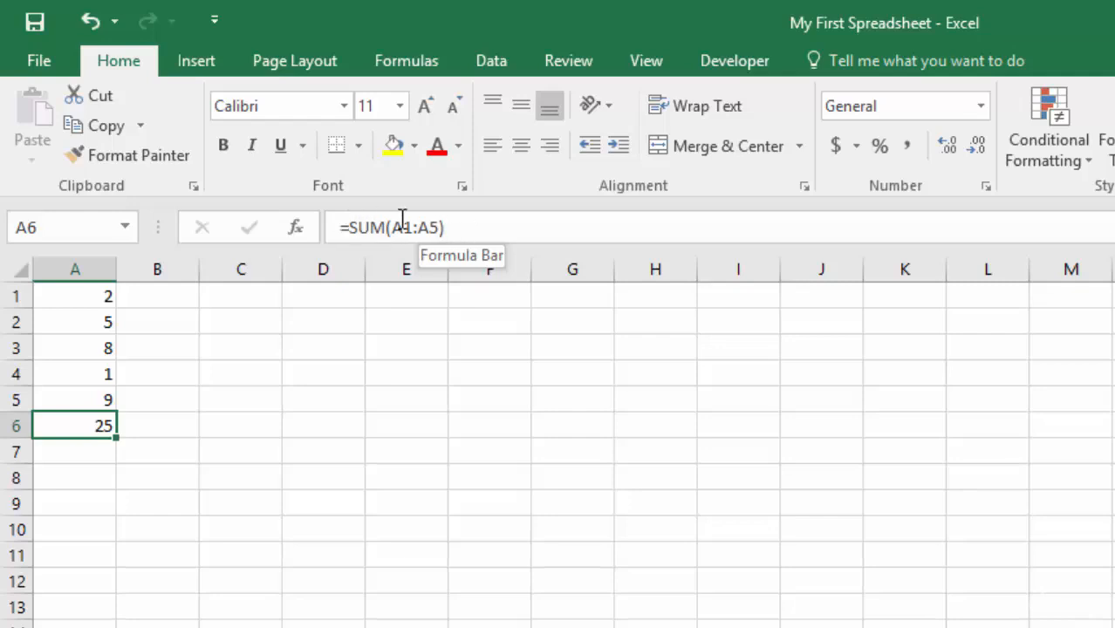
double_click(89, 425)
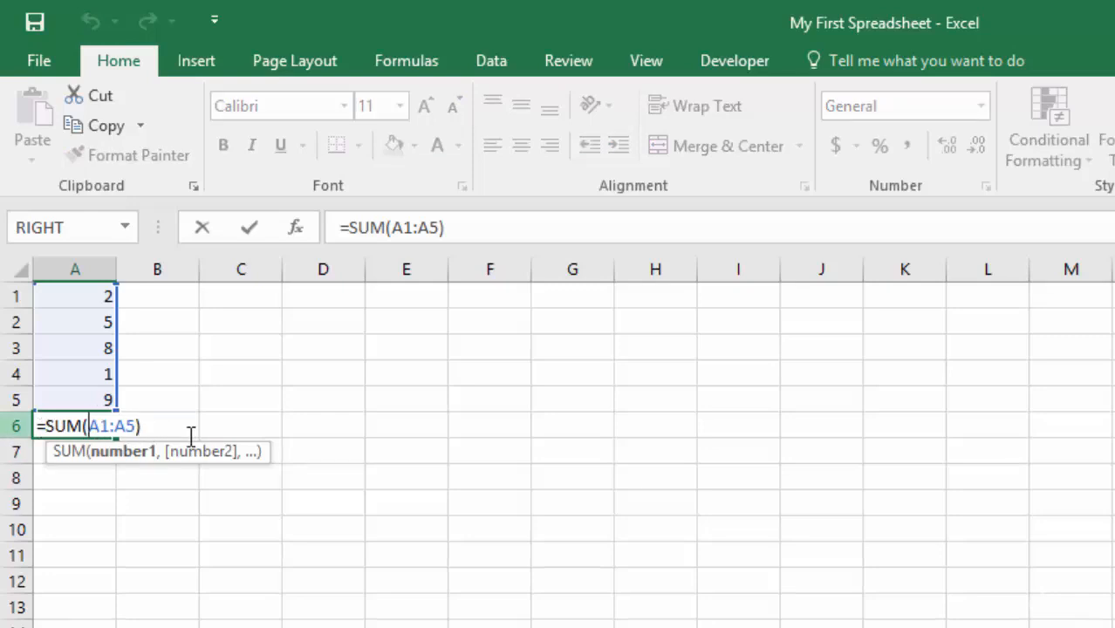
key("Return")
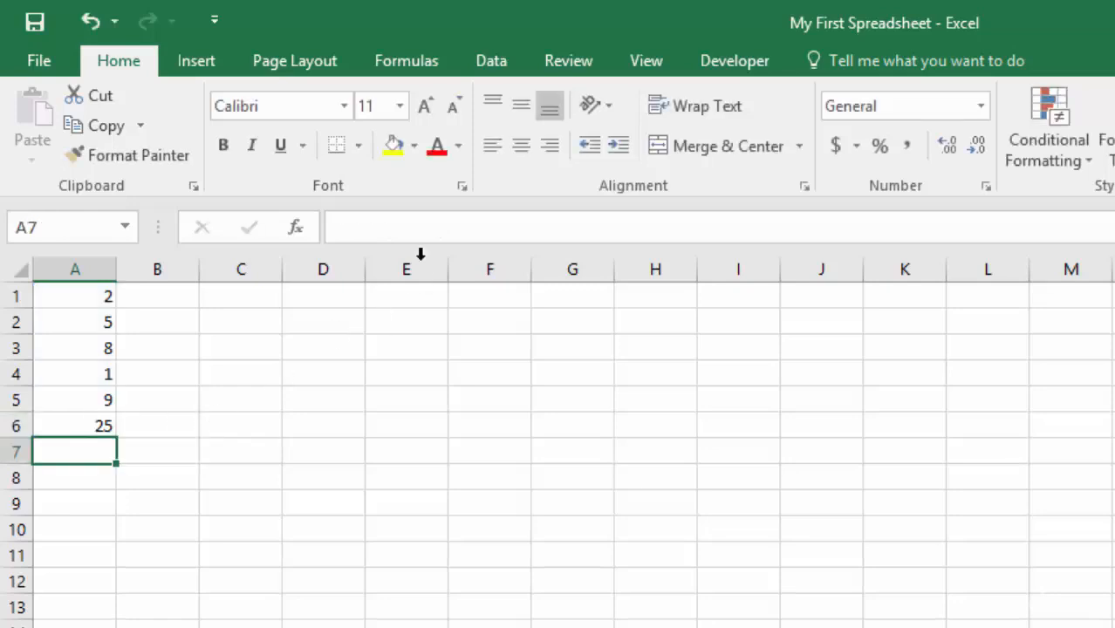
left_click(88, 426)
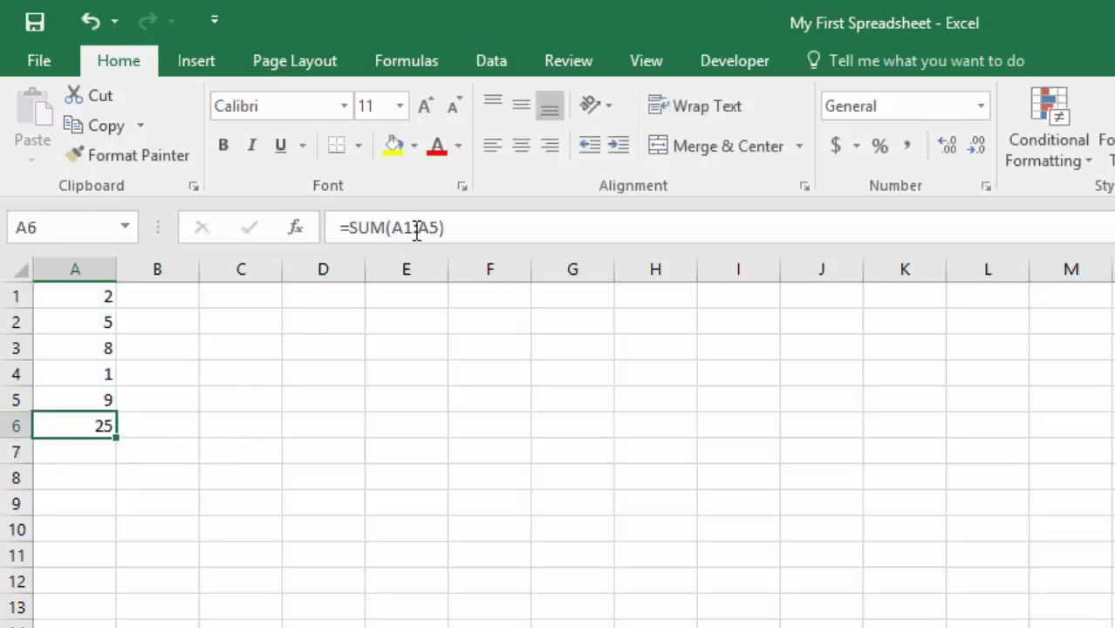
- Clear cell A6 and insert the SUM function there from the Math & Trig category
left_click(75, 432)
key("Delete")
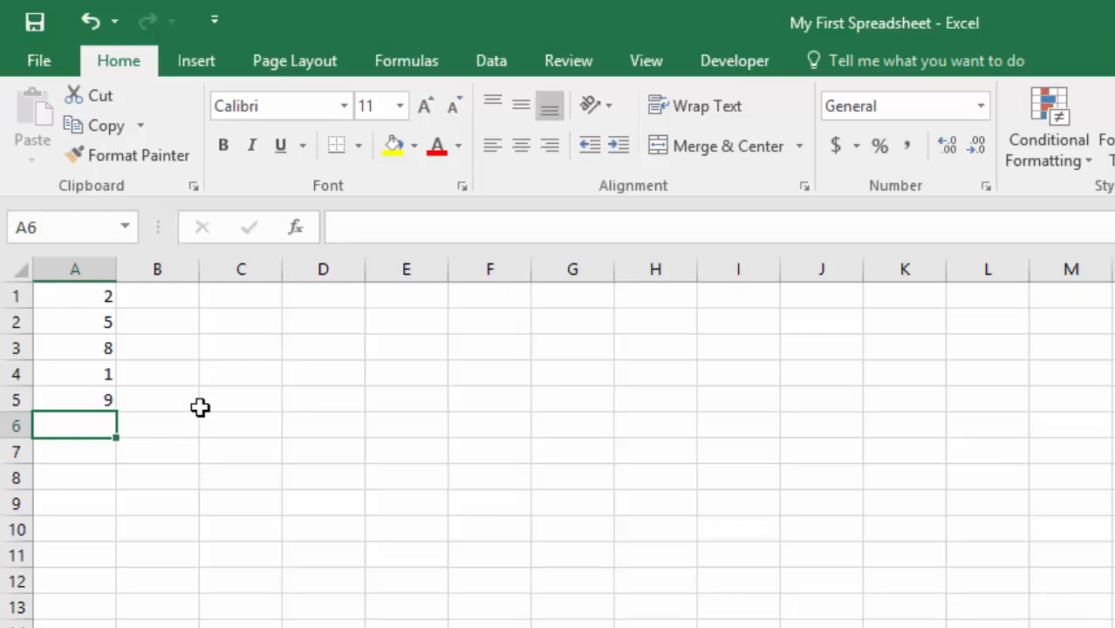
left_click(411, 63)
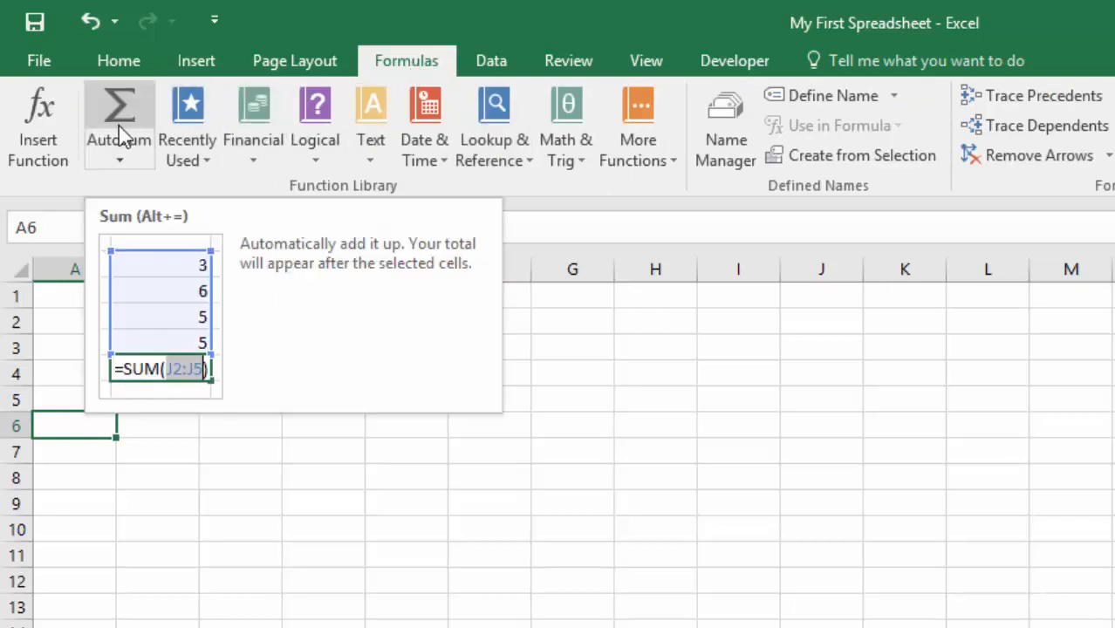
left_click(186, 128)
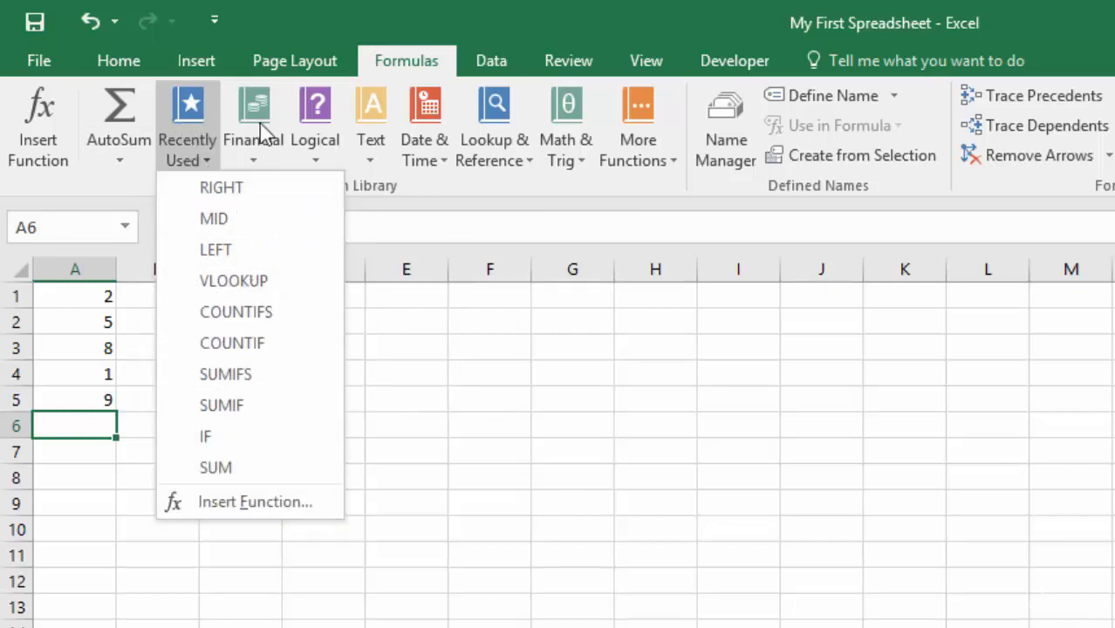
left_click(566, 113)
left_click_drag(734, 228, 757, 606)
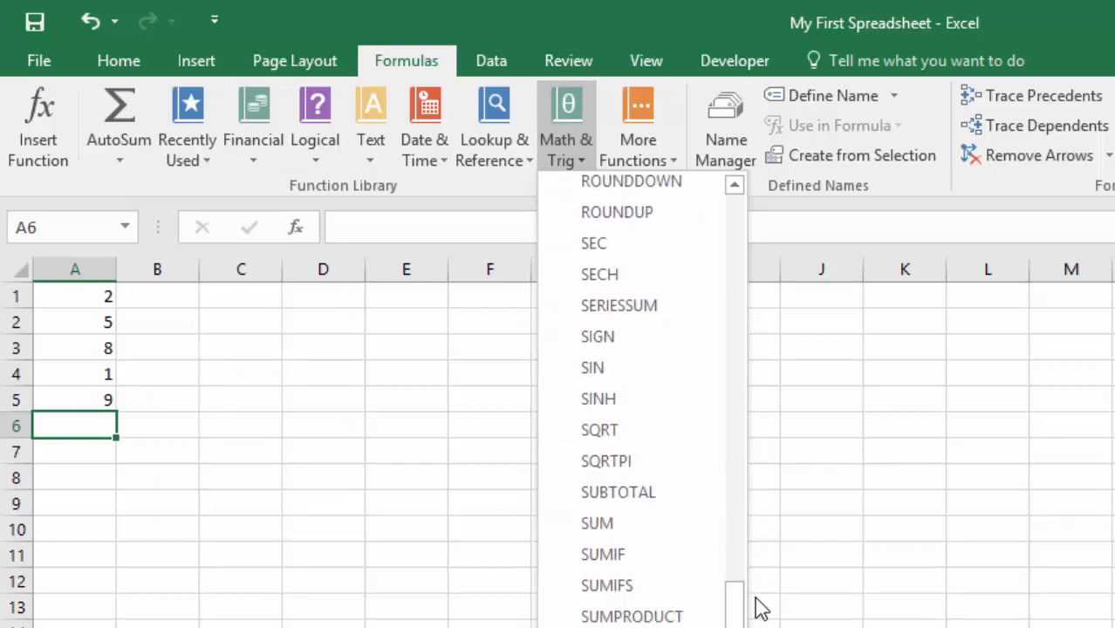
left_click(623, 524)
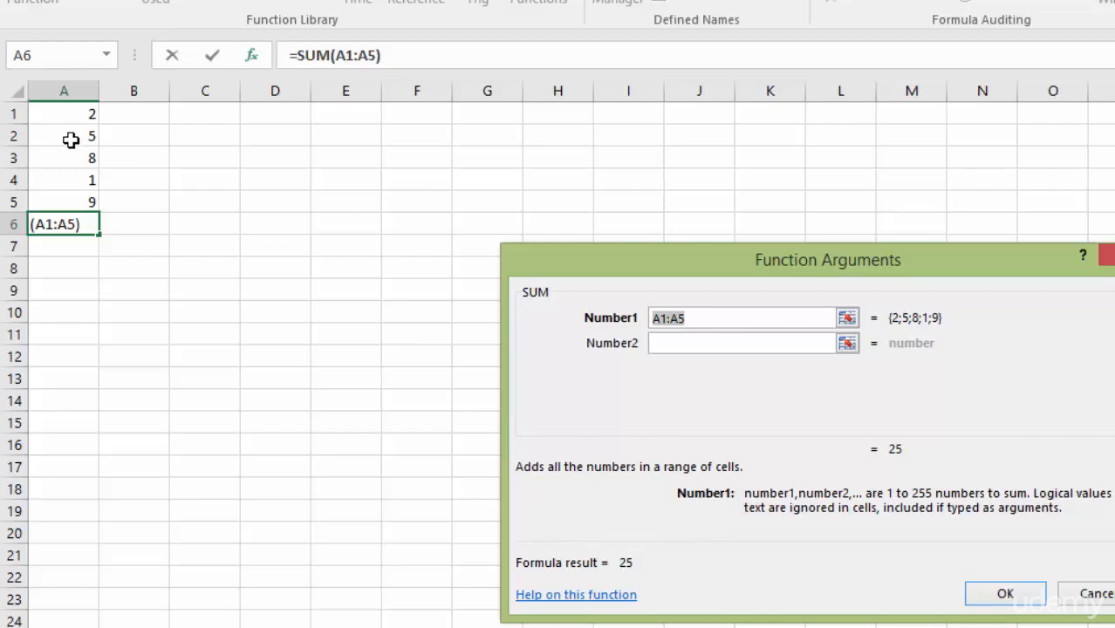
- Set the SUM function's Number1 argument to A1:A5 and complete the function in cell A6
left_click(67, 114)
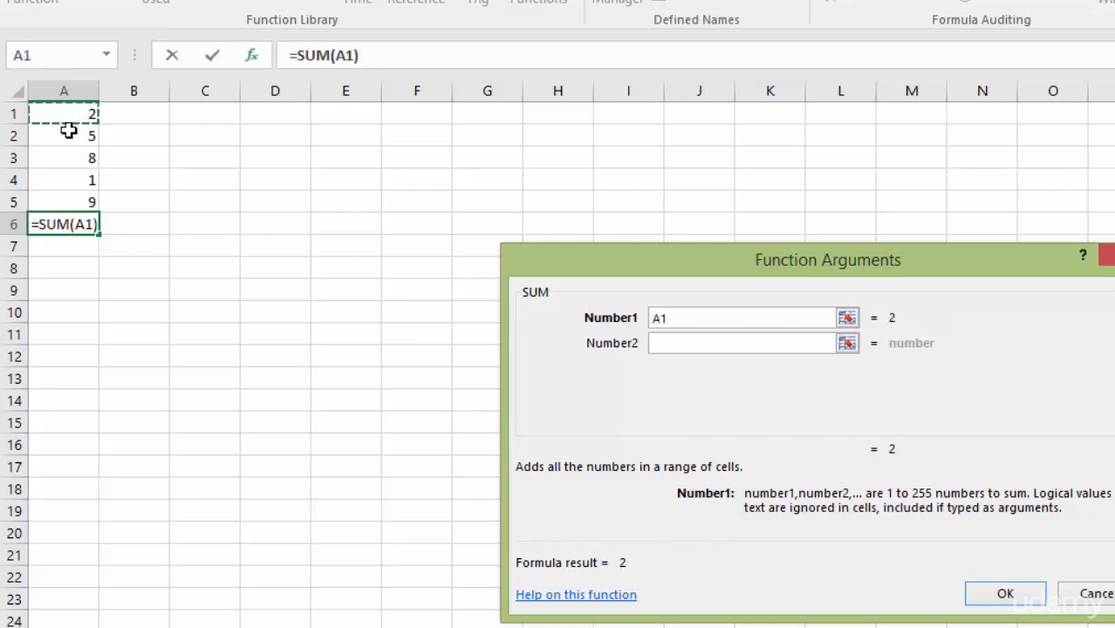
left_click(70, 136)
left_click_drag(68, 112, 67, 137)
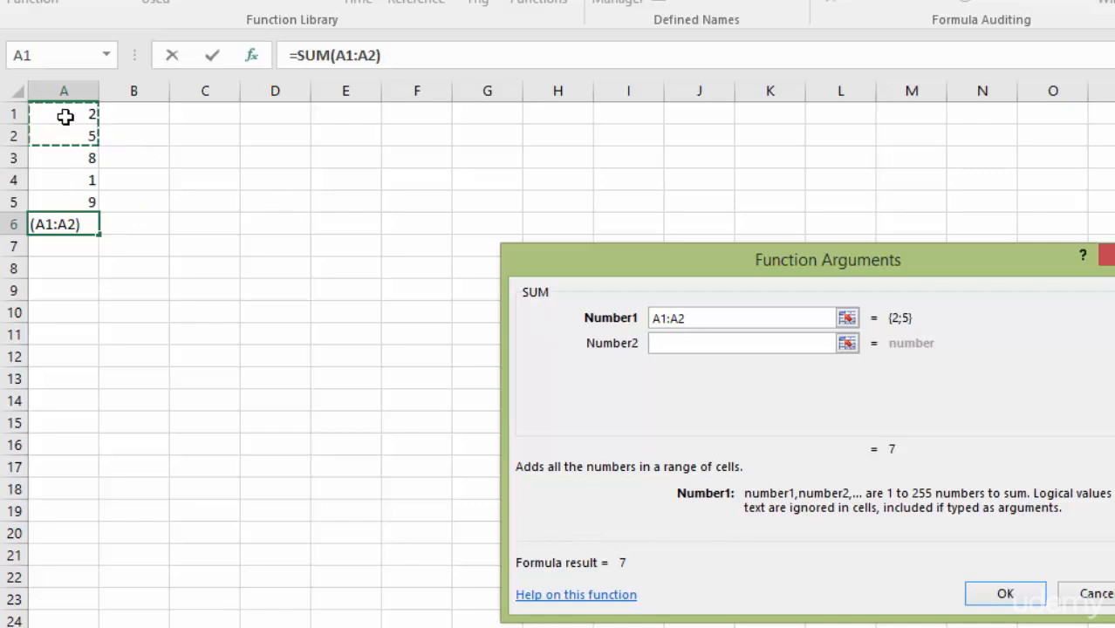
left_click_drag(64, 114, 71, 202)
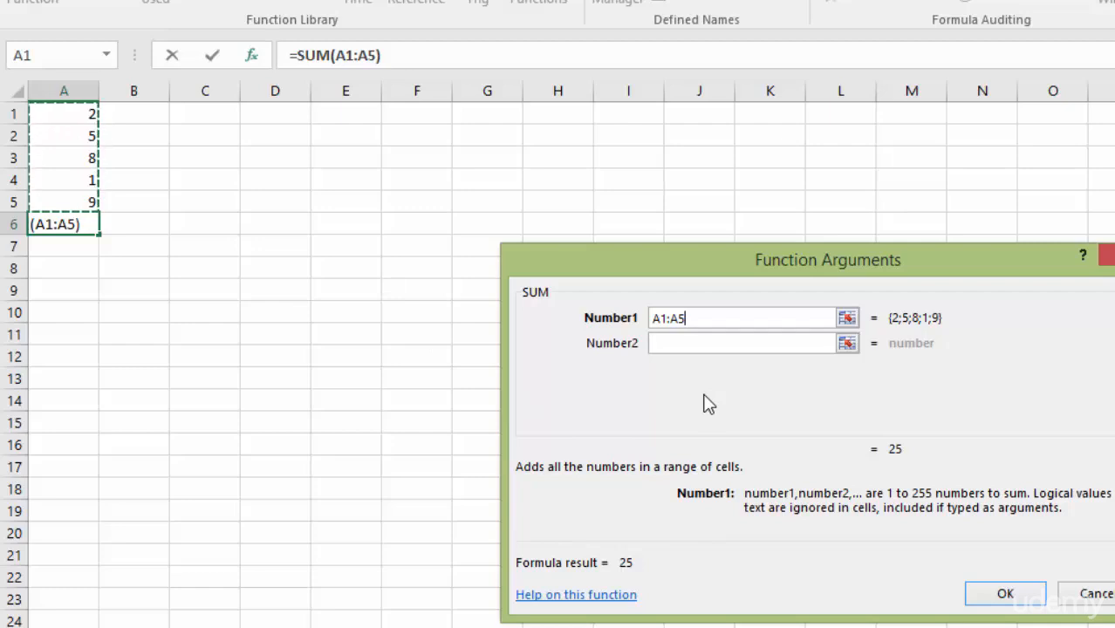
key("BackSpace")
key("BackSpace")
type("A5")
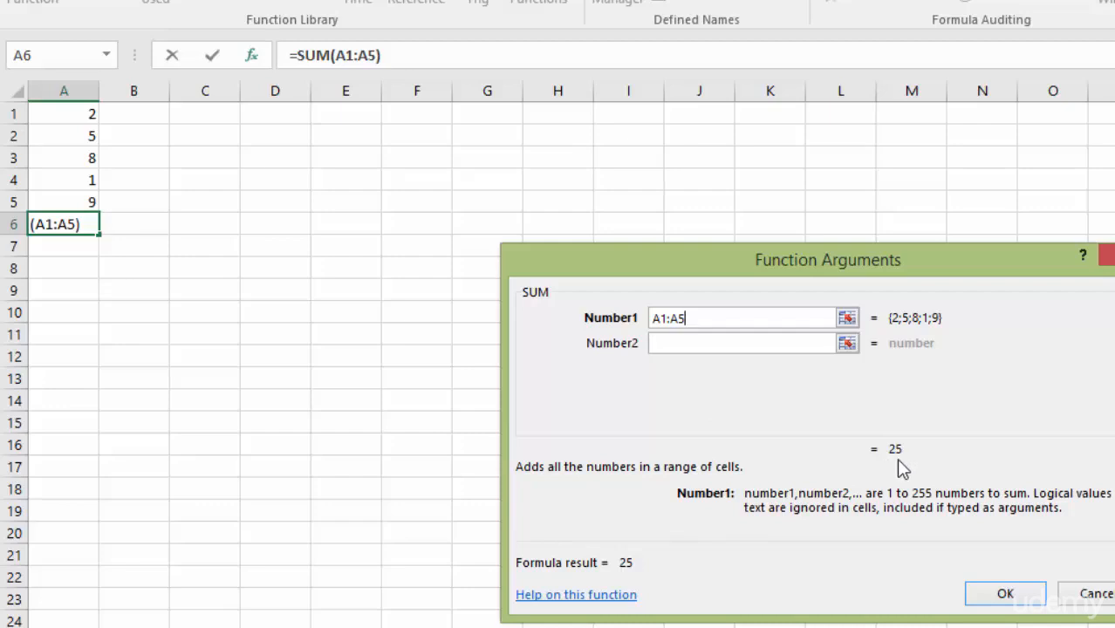
left_click(1021, 600)
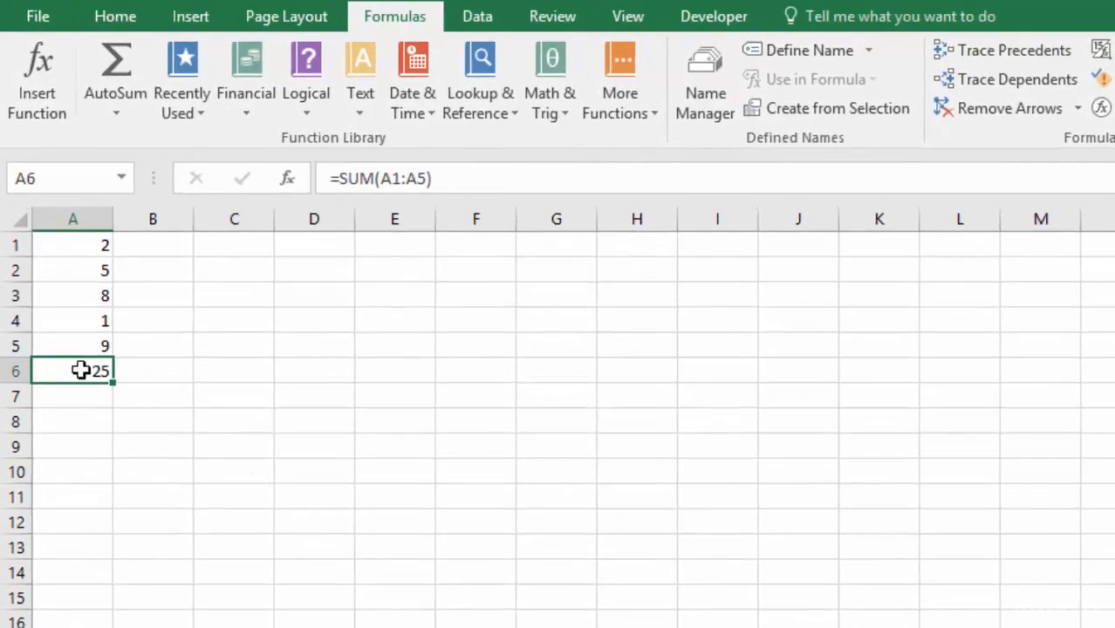
- Clear the SUM formula from cell A6 again, keeping the cell selected
double_click(55, 277)
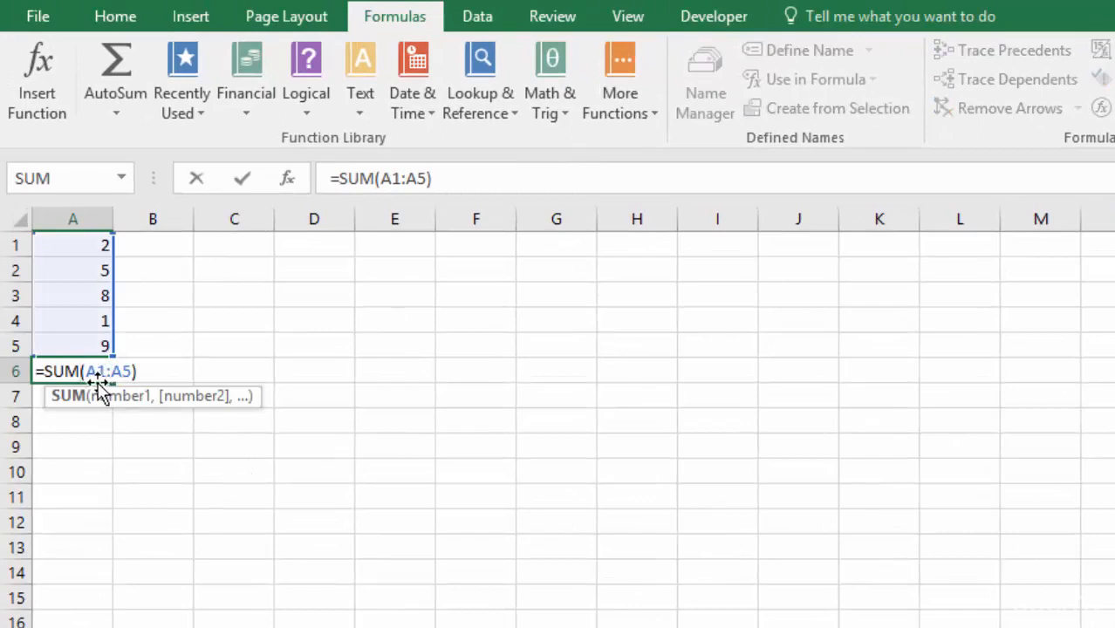
key("Escape")
key("BackSpace")
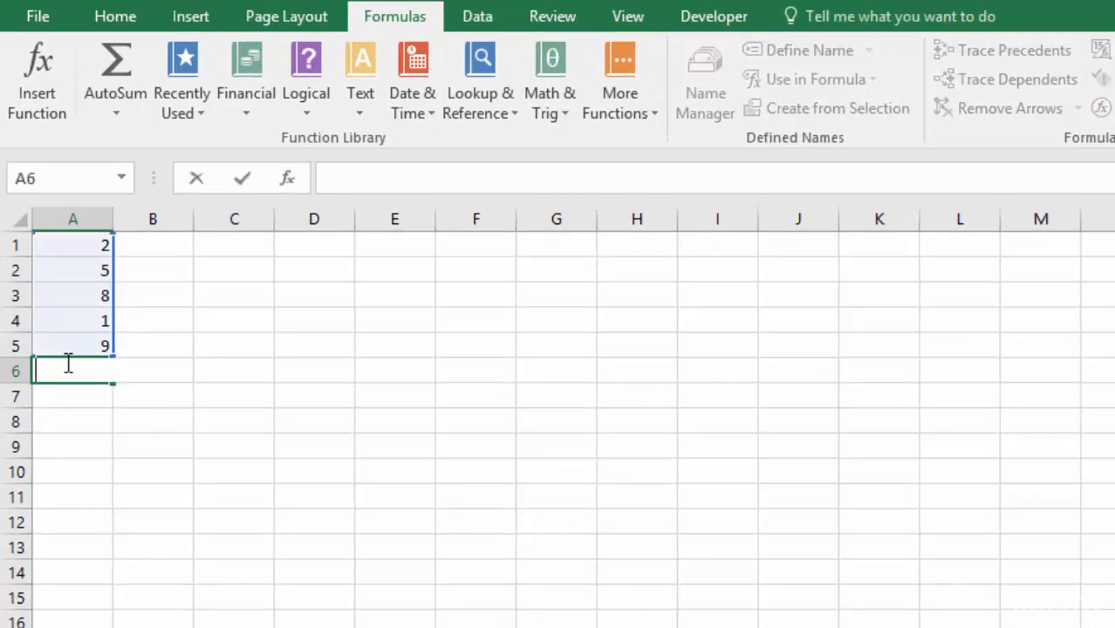
key("ctrl+Return")
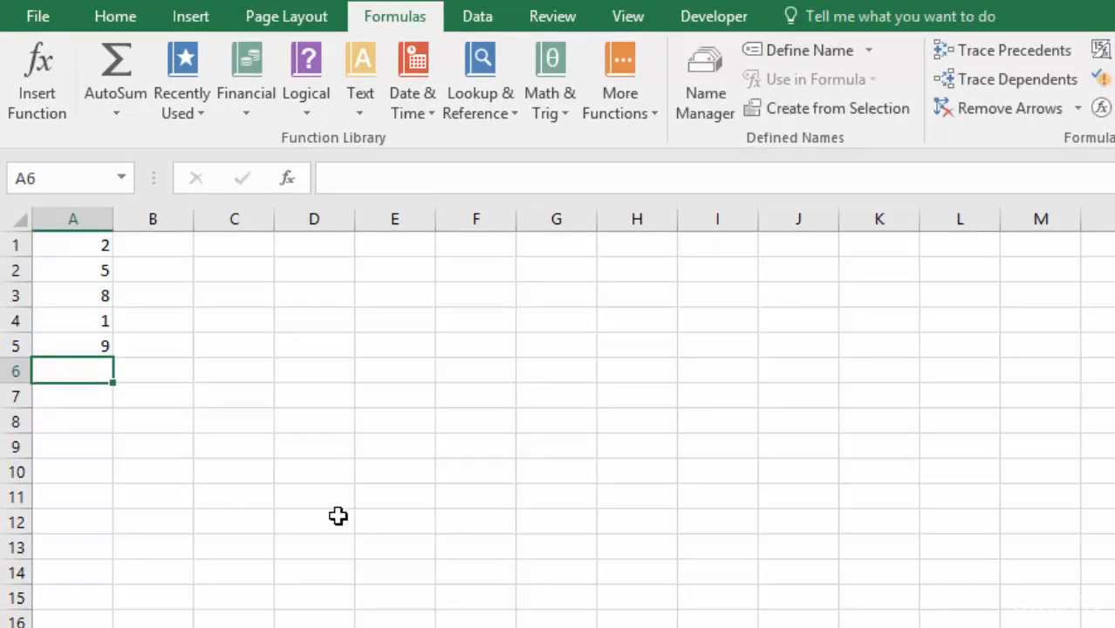
- Begin a formula in cell A6 with the suggested SUM function, leaving its argument open
type("=")
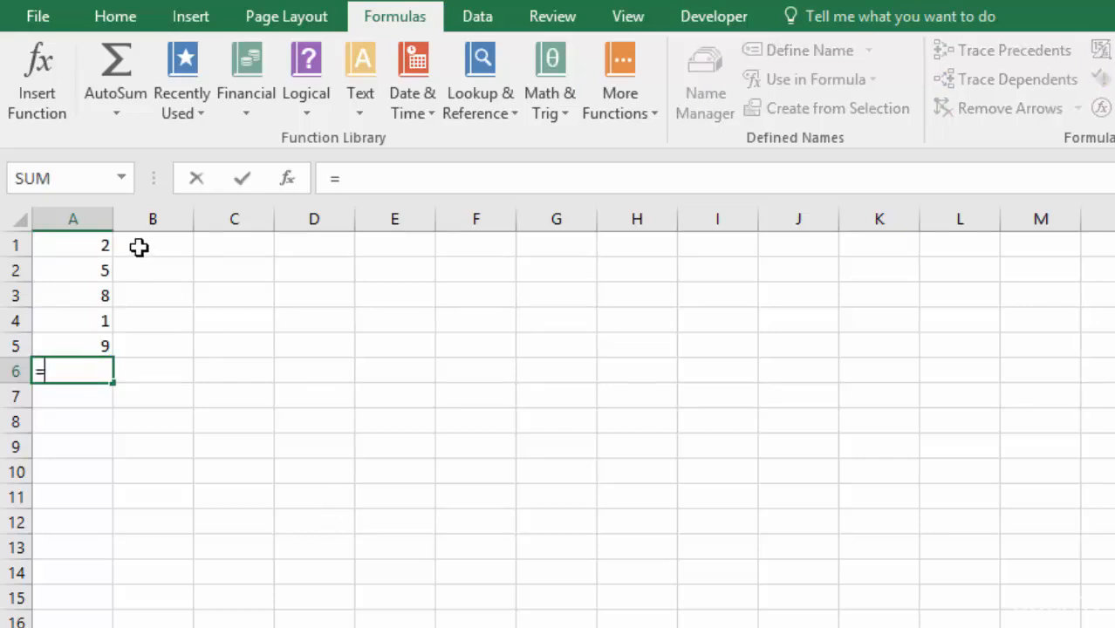
left_click(123, 182)
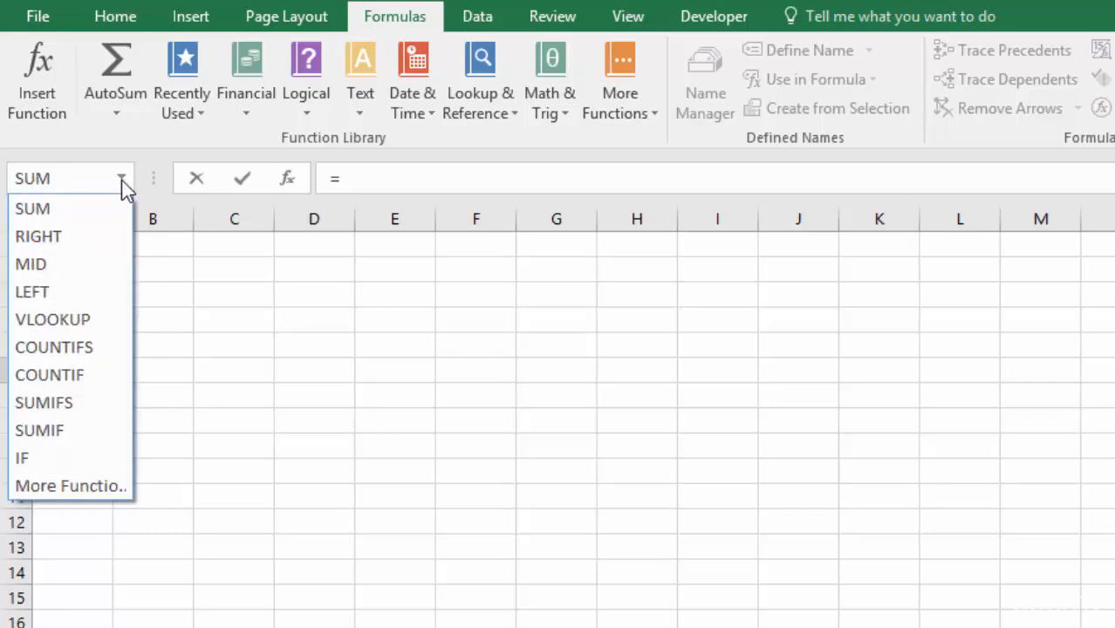
left_click(122, 180)
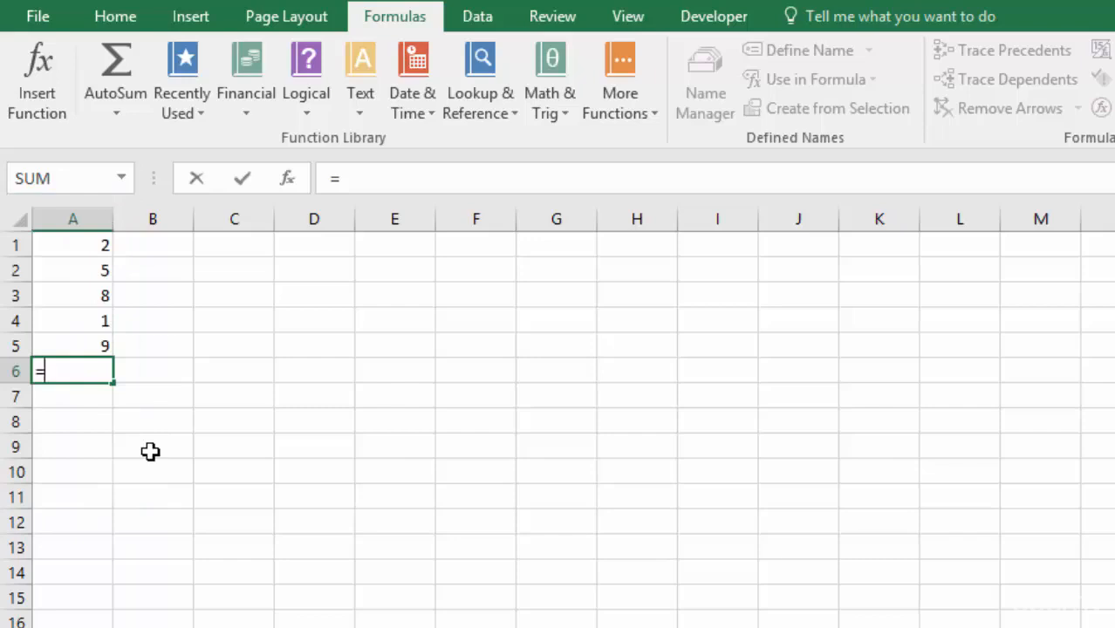
type("sum")
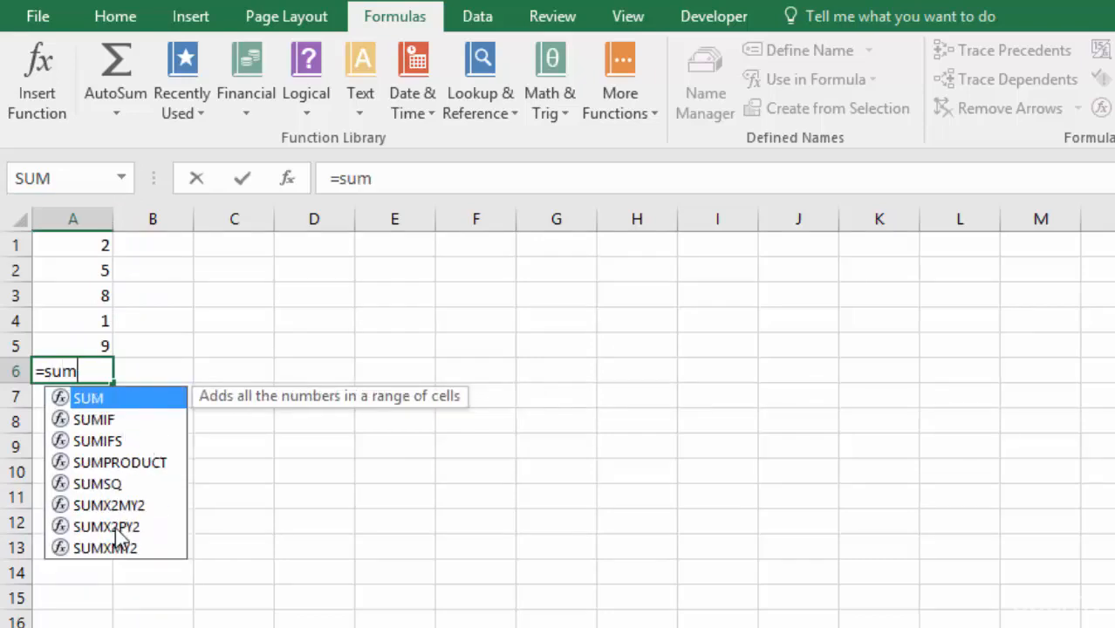
double_click(107, 398)
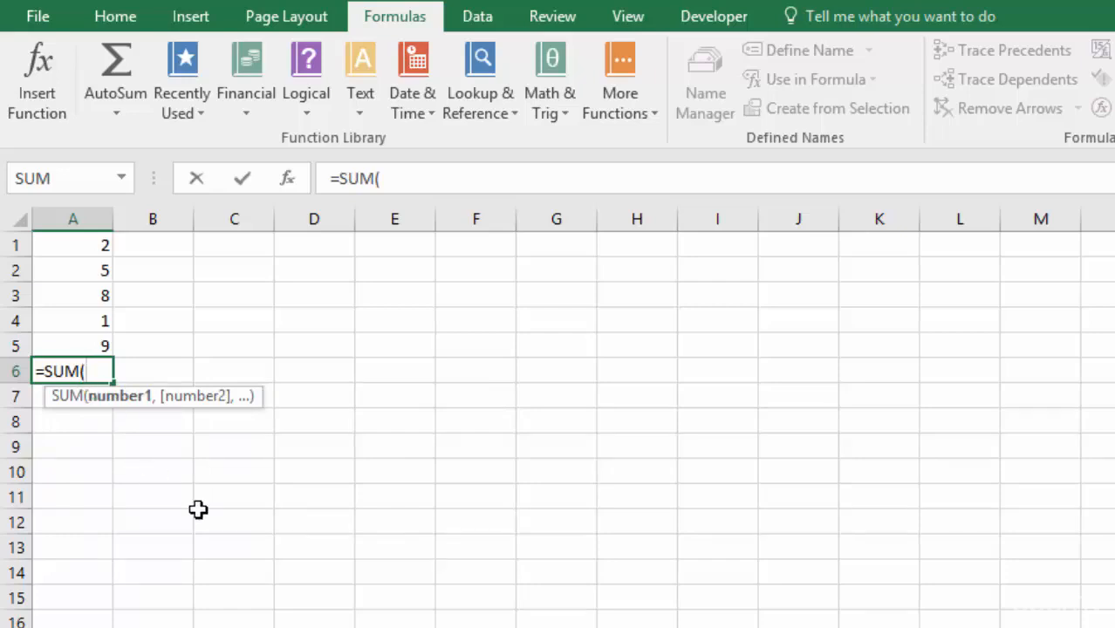
type("a")
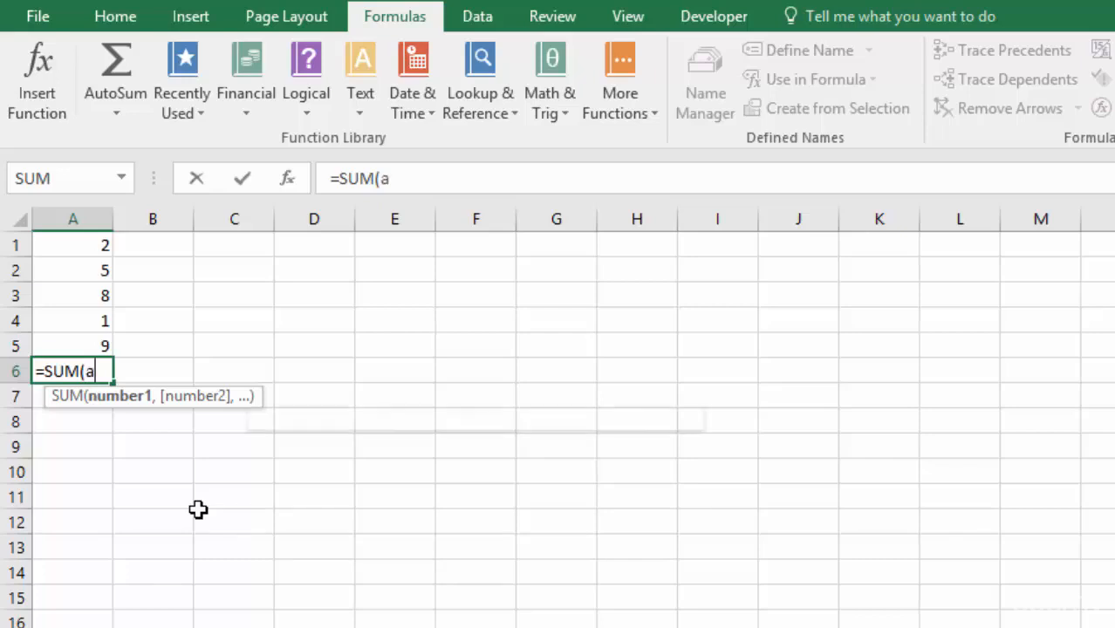
key("BackSpace")
type("A1:")
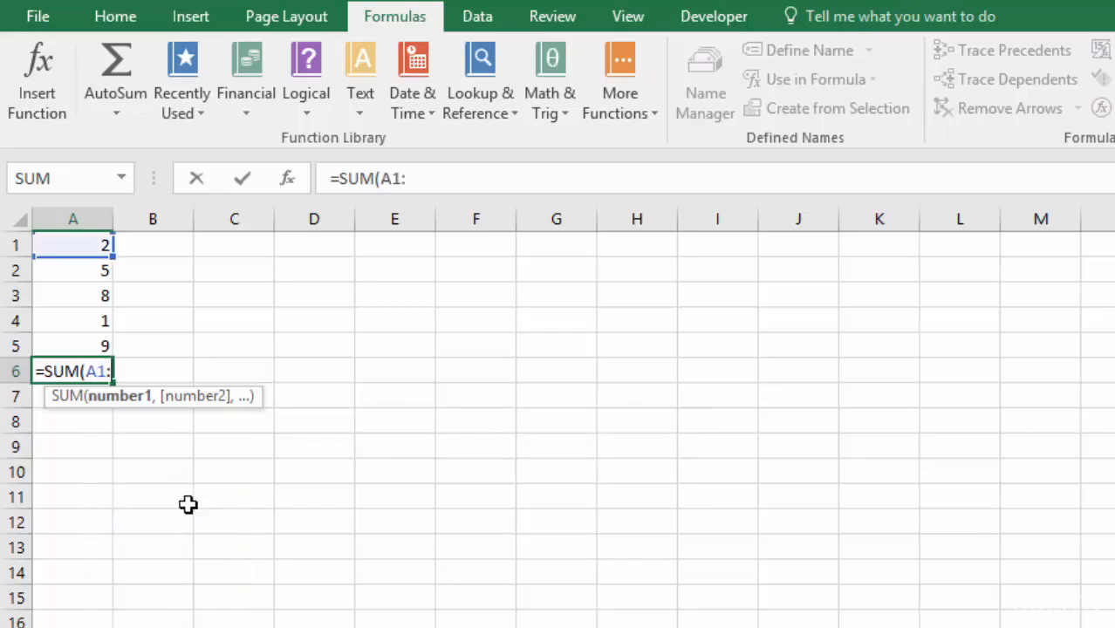
type("A5")
key("BackSpace")
key("BackSpace")
key("BackSpace")
key("BackSpace")
key("BackSpace")
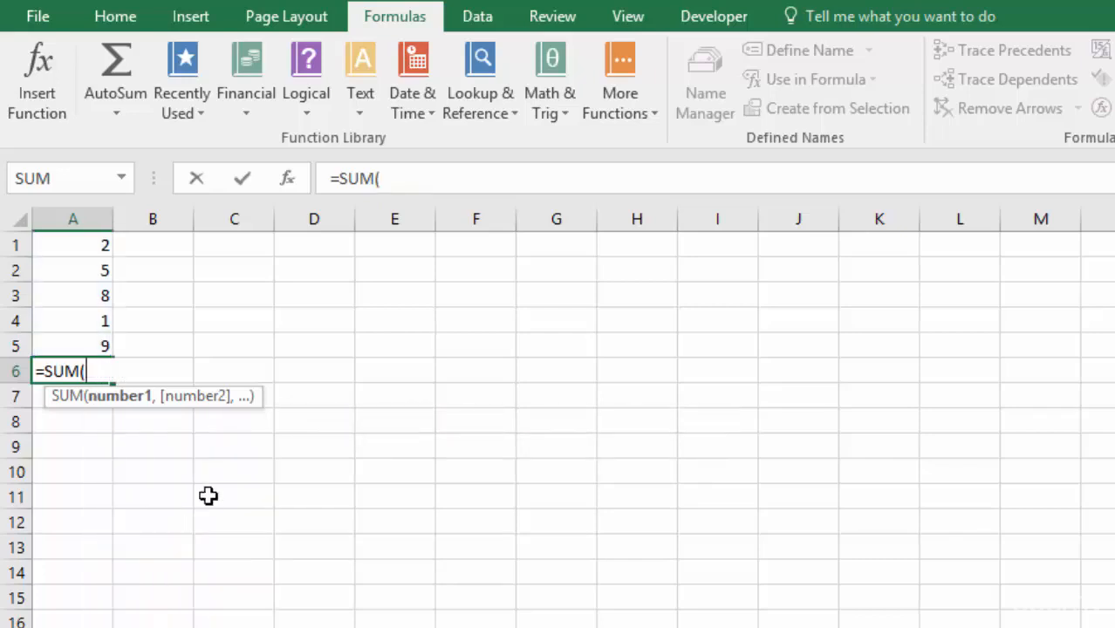
- Use the cell range A1:A5 as the SUM argument and complete the formula in cell A6
left_click_drag(81, 244, 91, 352)
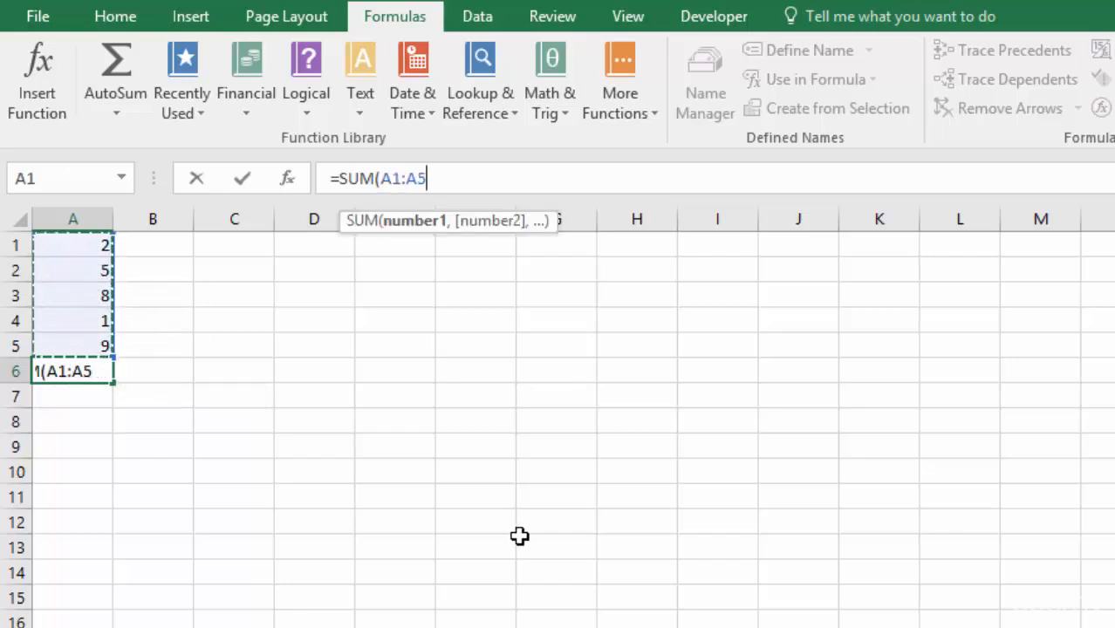
key("Return")
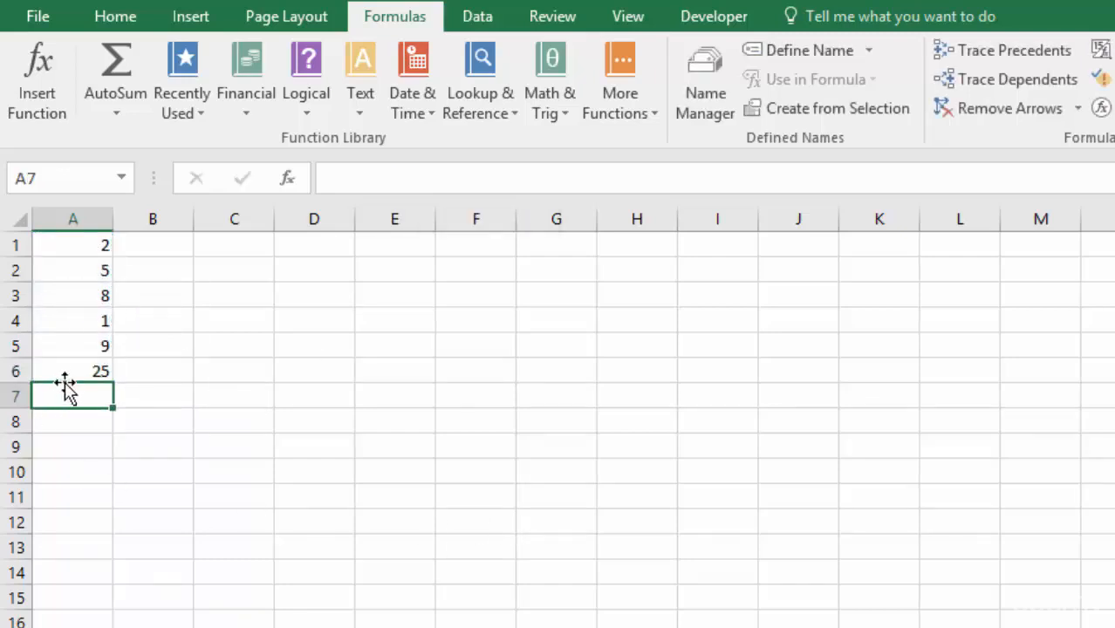
- Enter 6 in cell D1 and 5 in cell D2
left_click(306, 269)
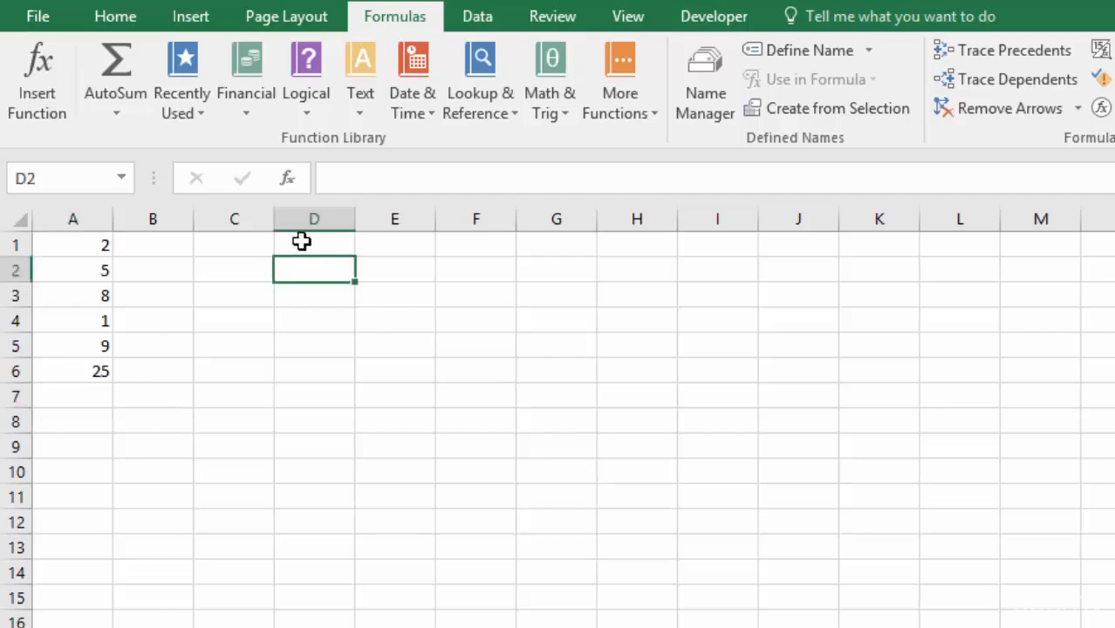
left_click(306, 247)
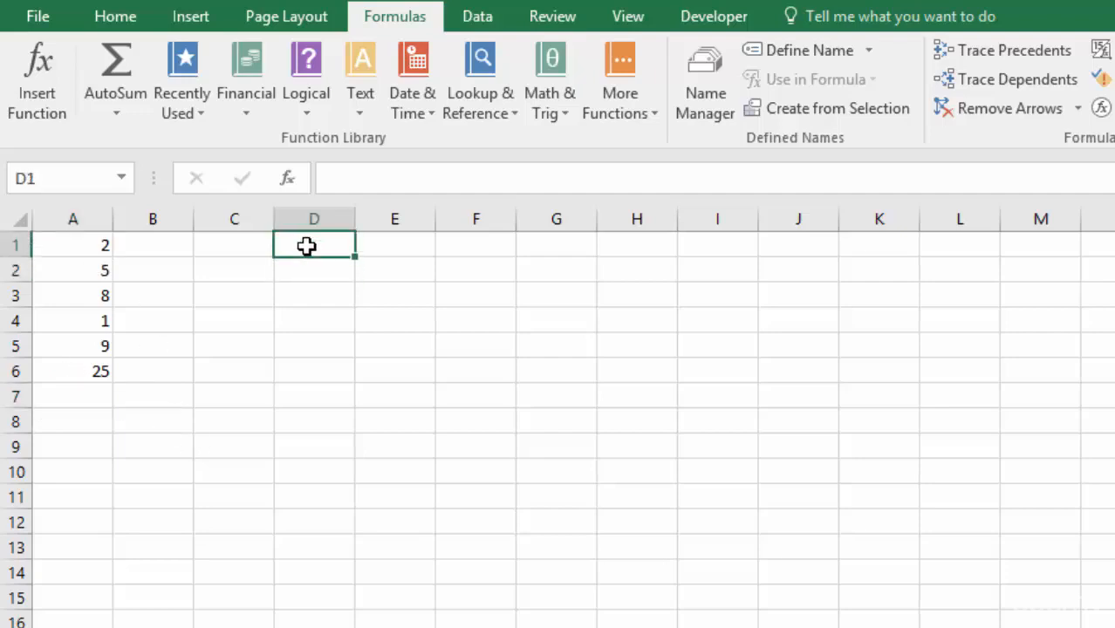
type("6")
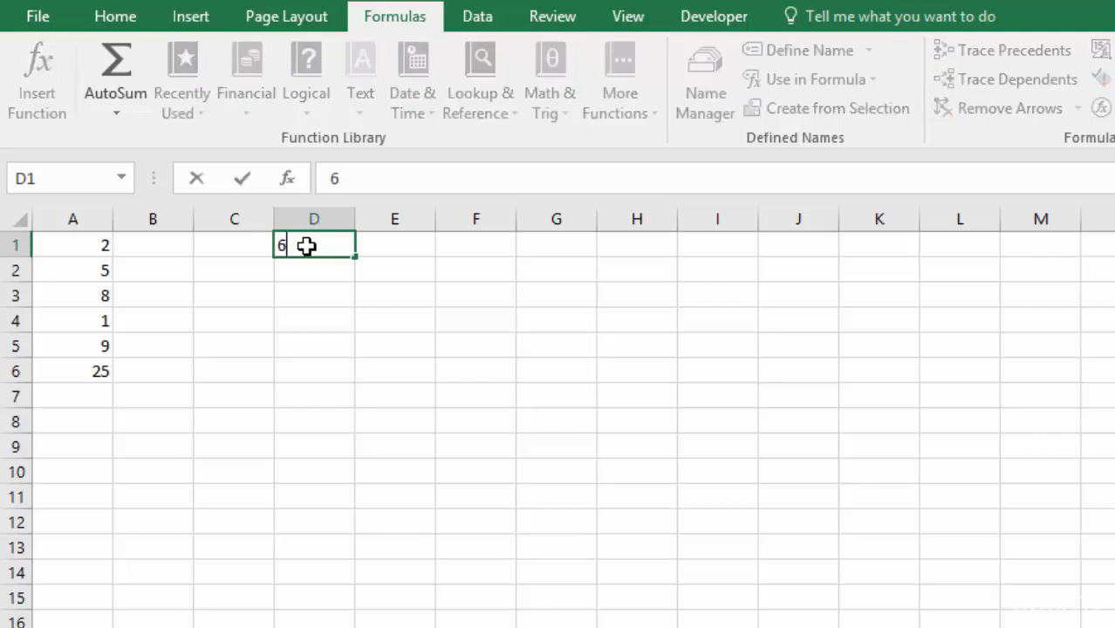
key("Return")
type("5")
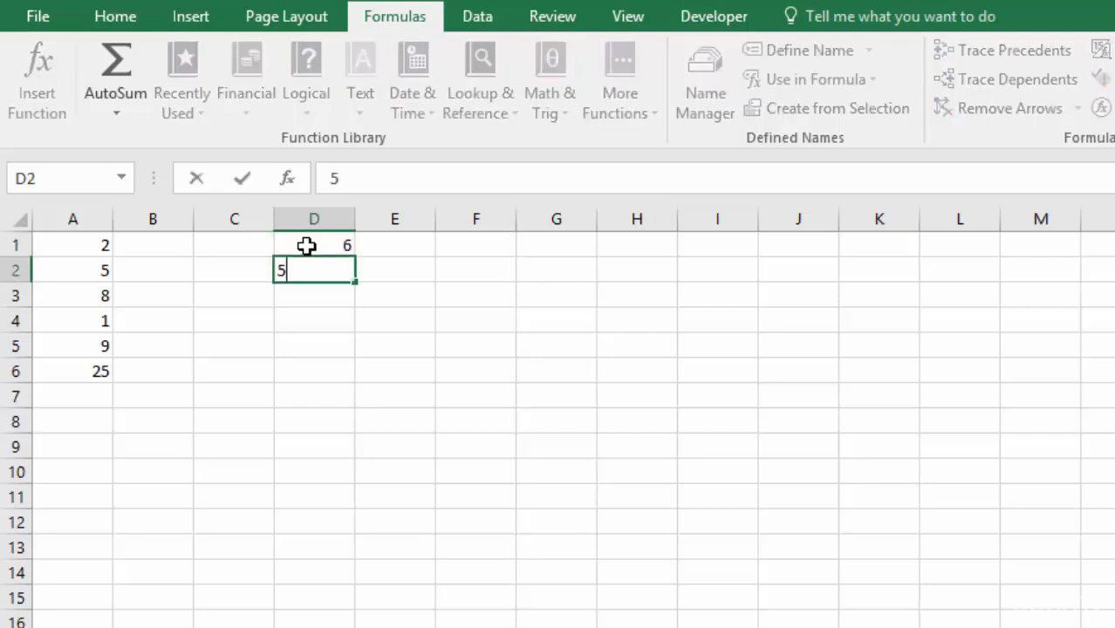
key("Return")
- Begin a formula in cell D3 and search the full function list for "multiply"
type("=")
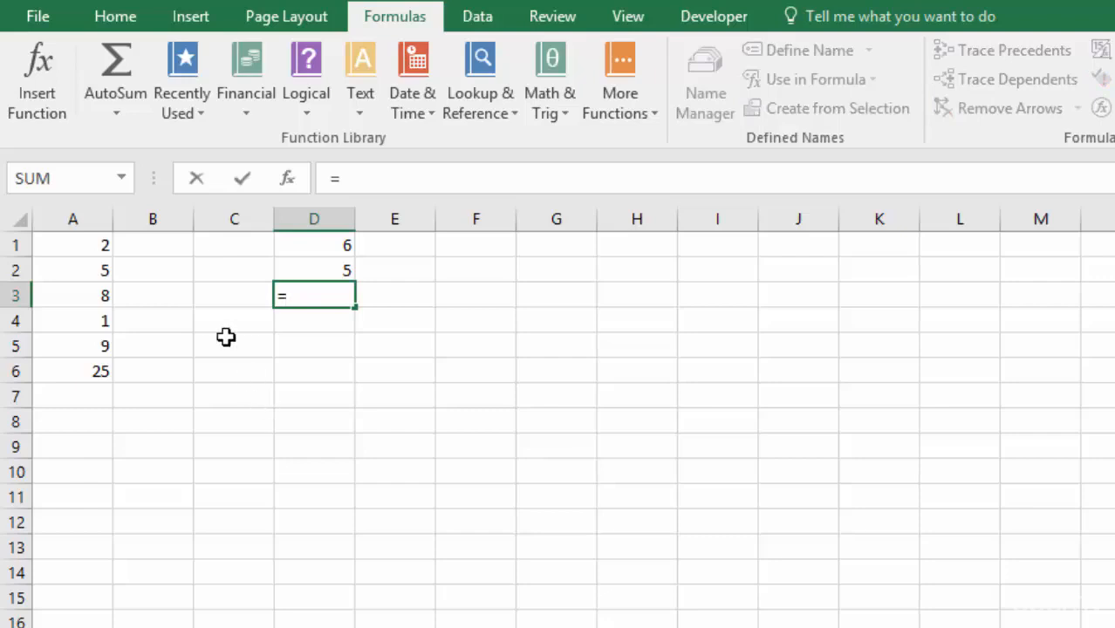
left_click(122, 179)
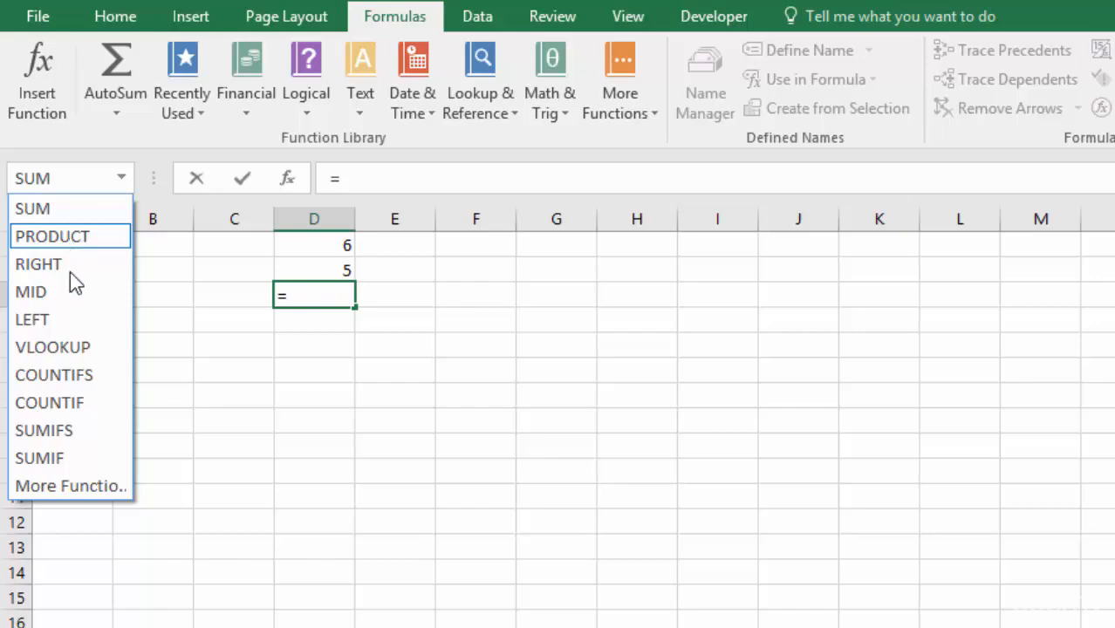
left_click(77, 494)
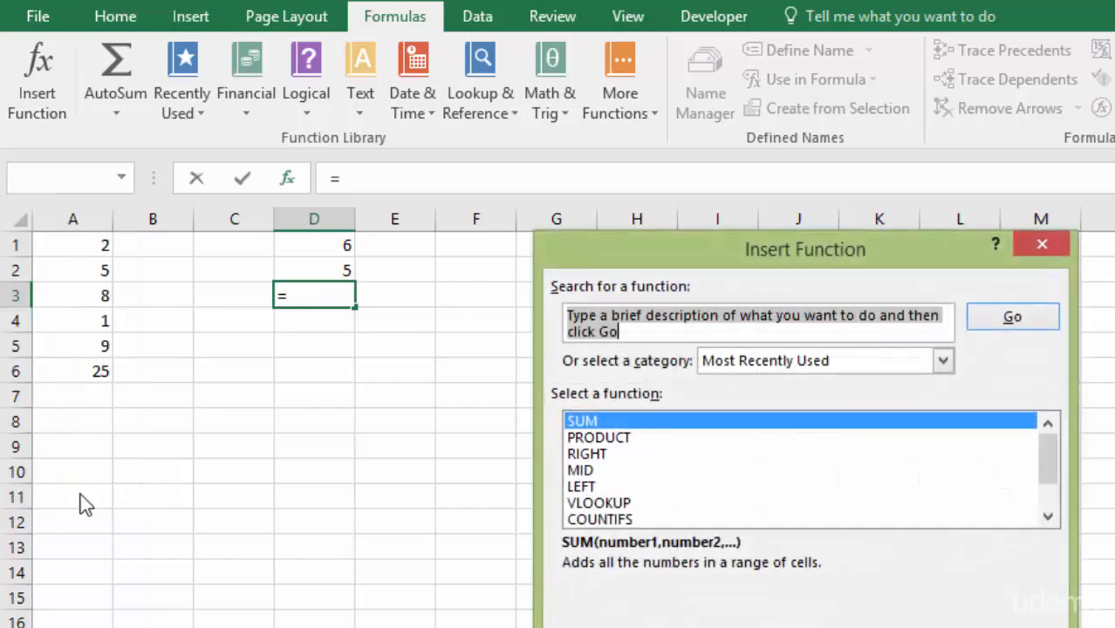
left_click_drag(733, 249, 657, 260)
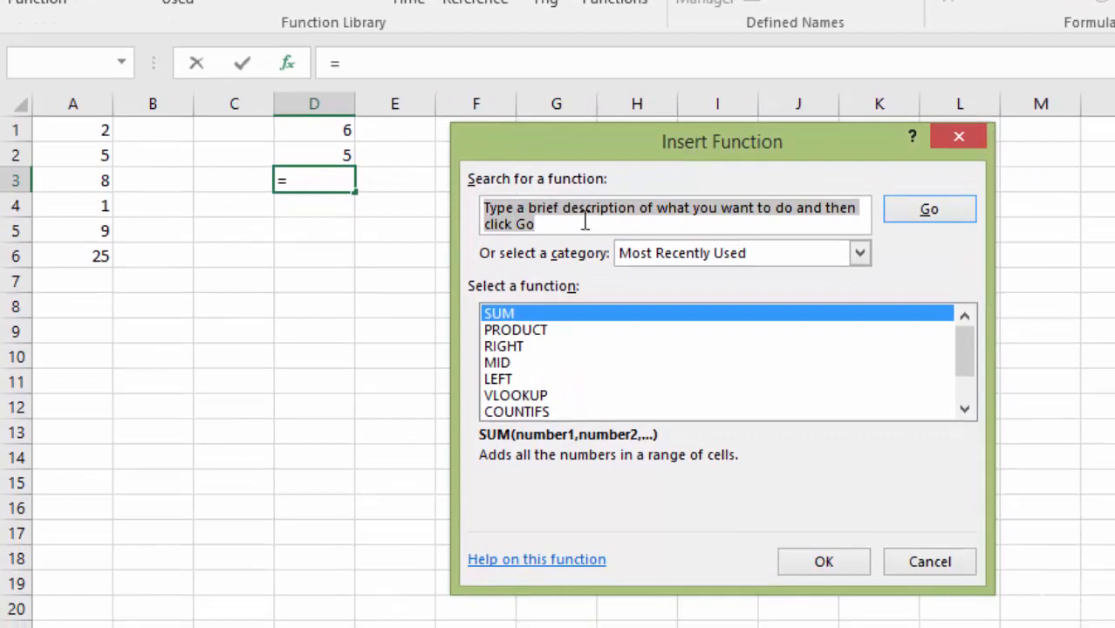
left_click(576, 220)
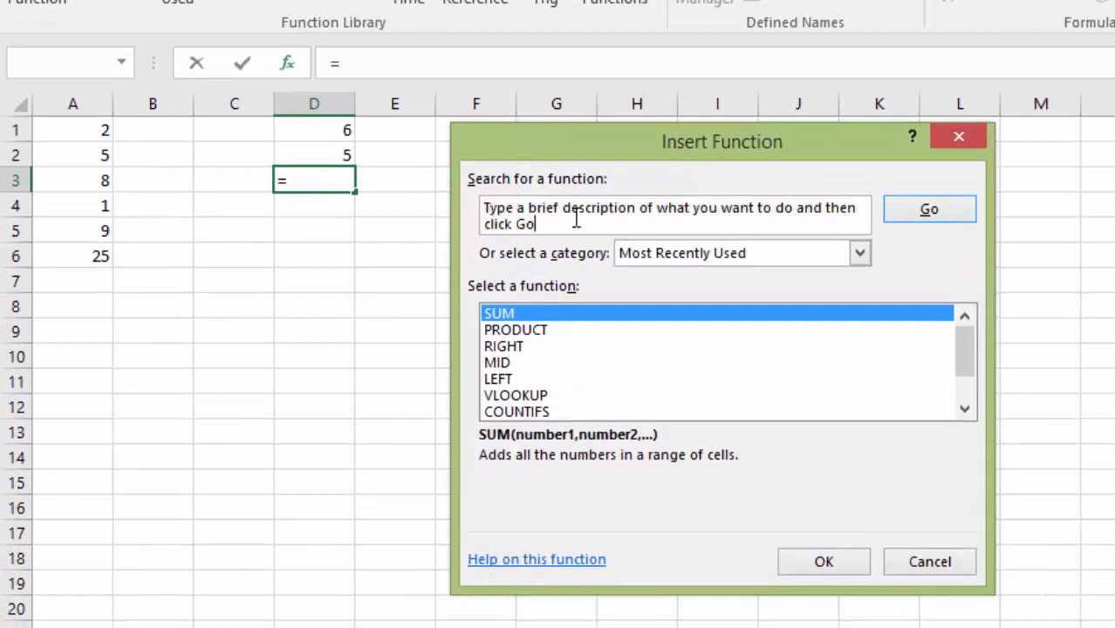
left_click_drag(548, 225, 479, 203)
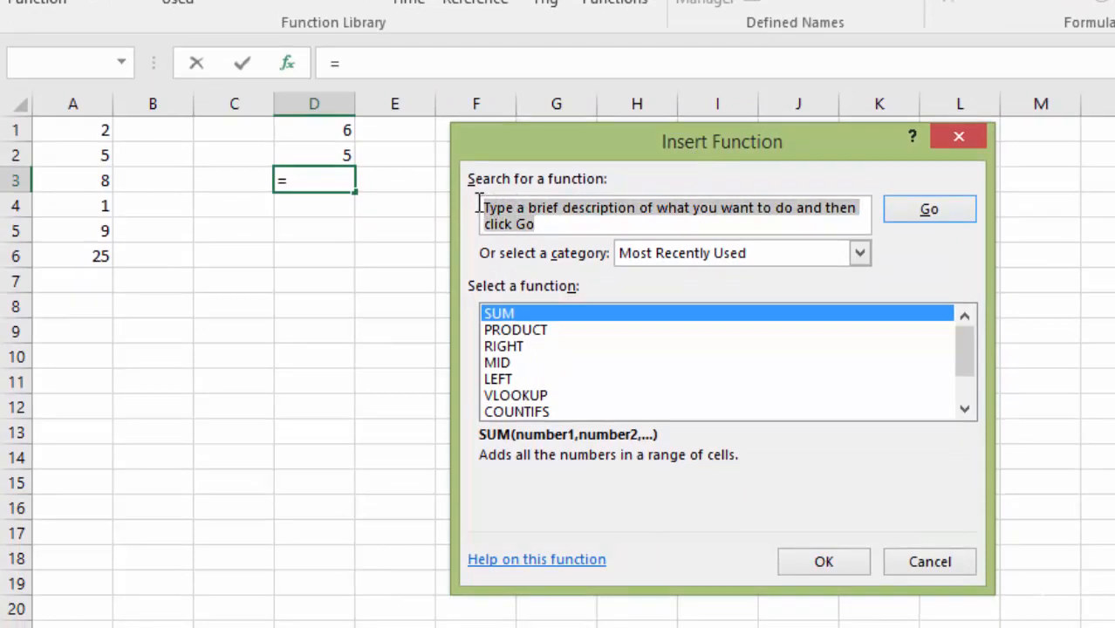
type("multiply")
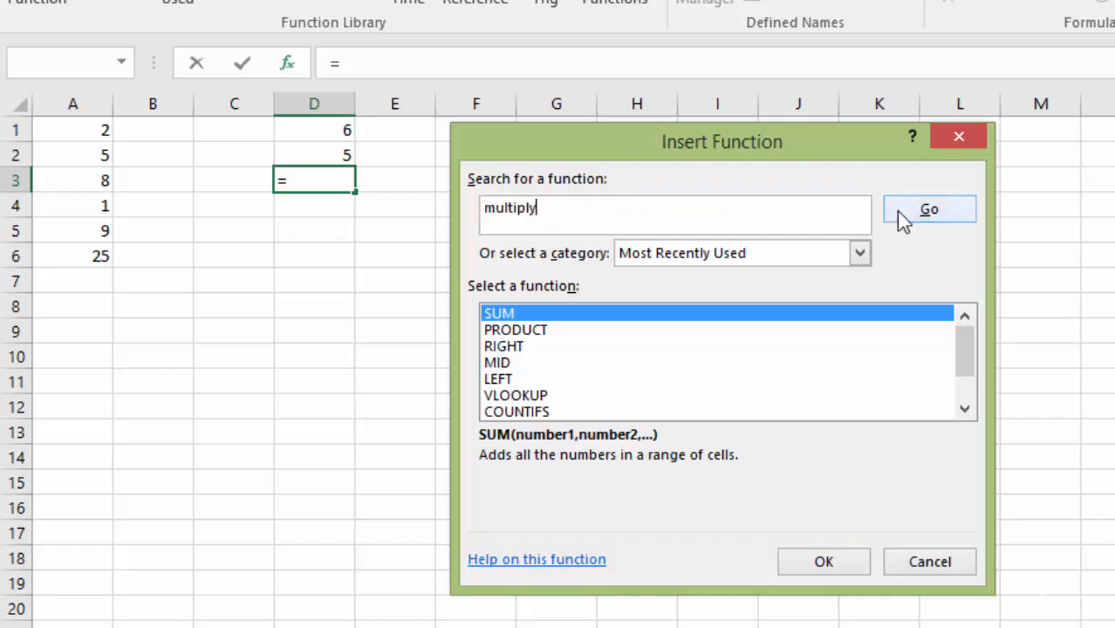
left_click(927, 215)
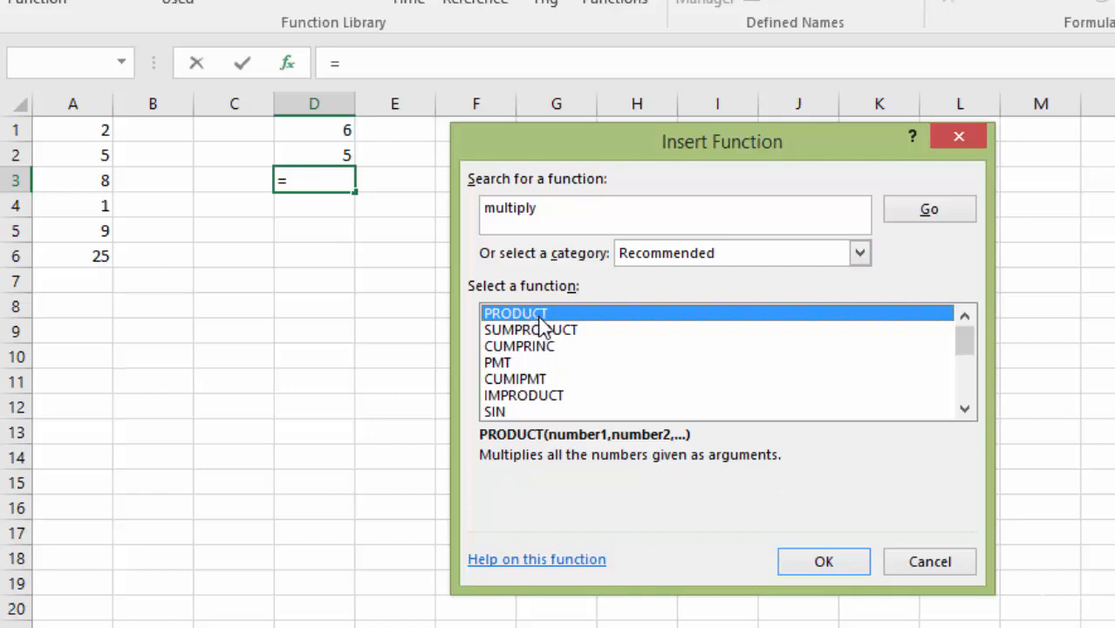
- Insert the recommended PRODUCT function in cell D3 with the range D1:D2, then review the formulas in cells A6 and D3
left_click(834, 565)
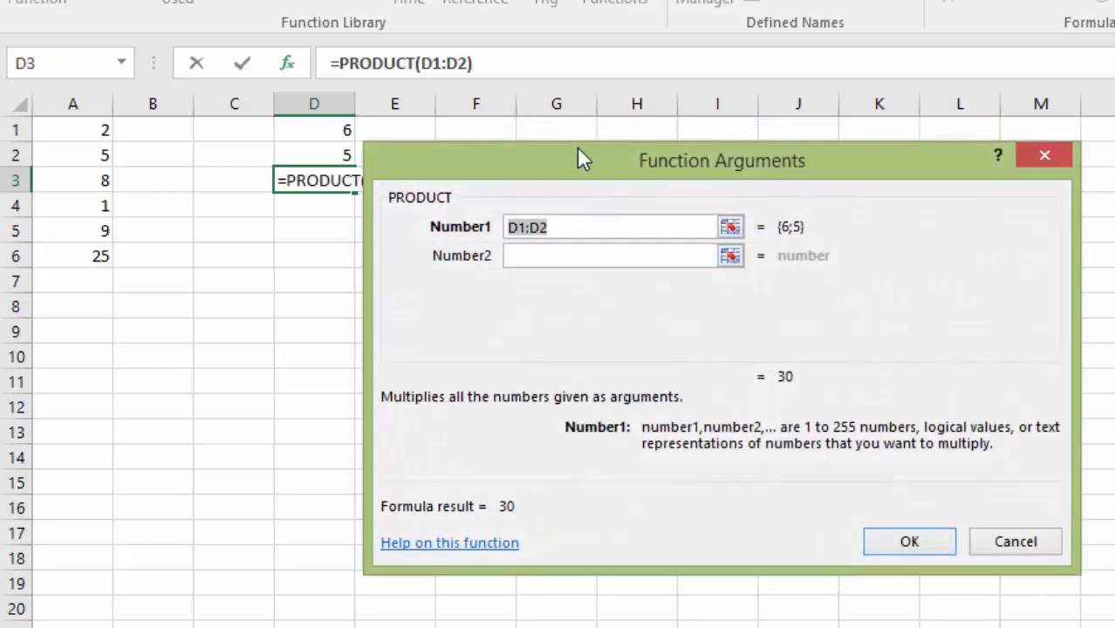
left_click_drag(517, 167, 607, 149)
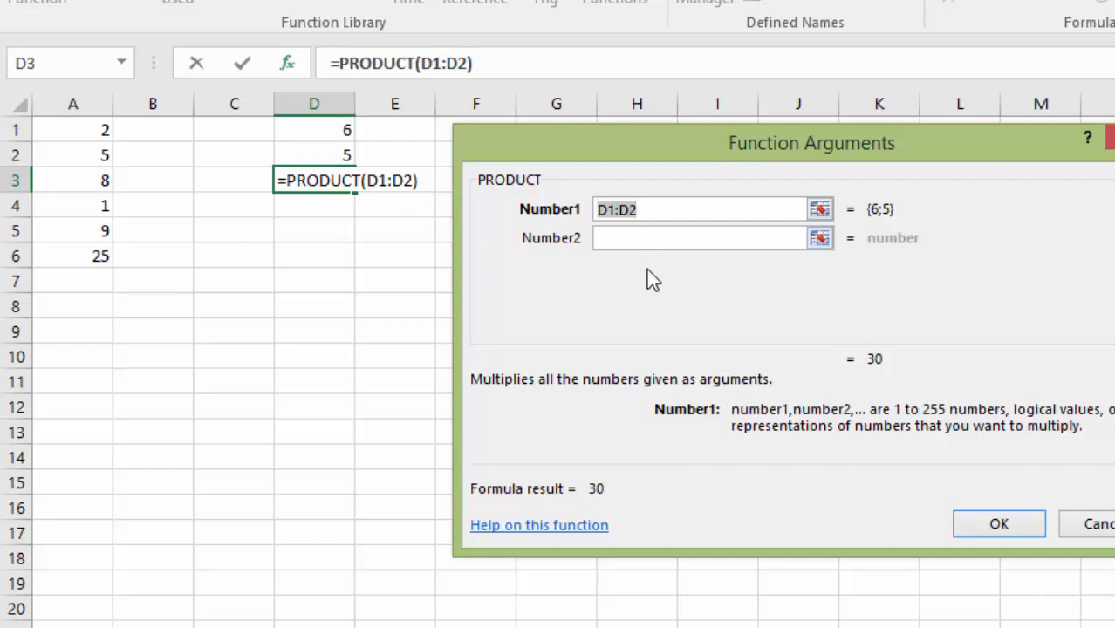
left_click(1001, 525)
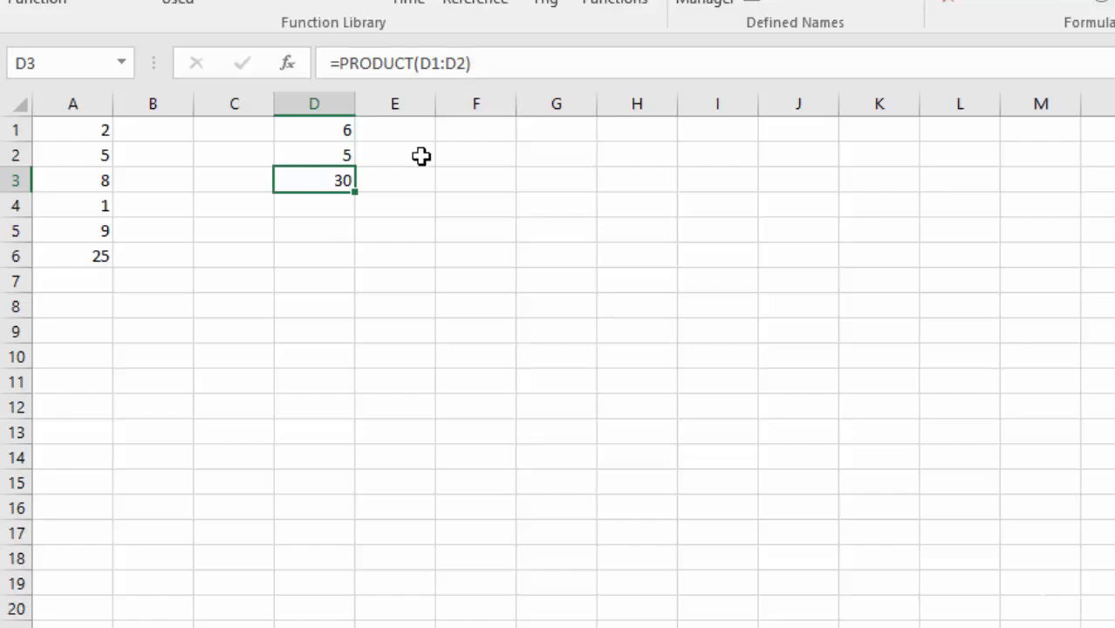
left_click(88, 258)
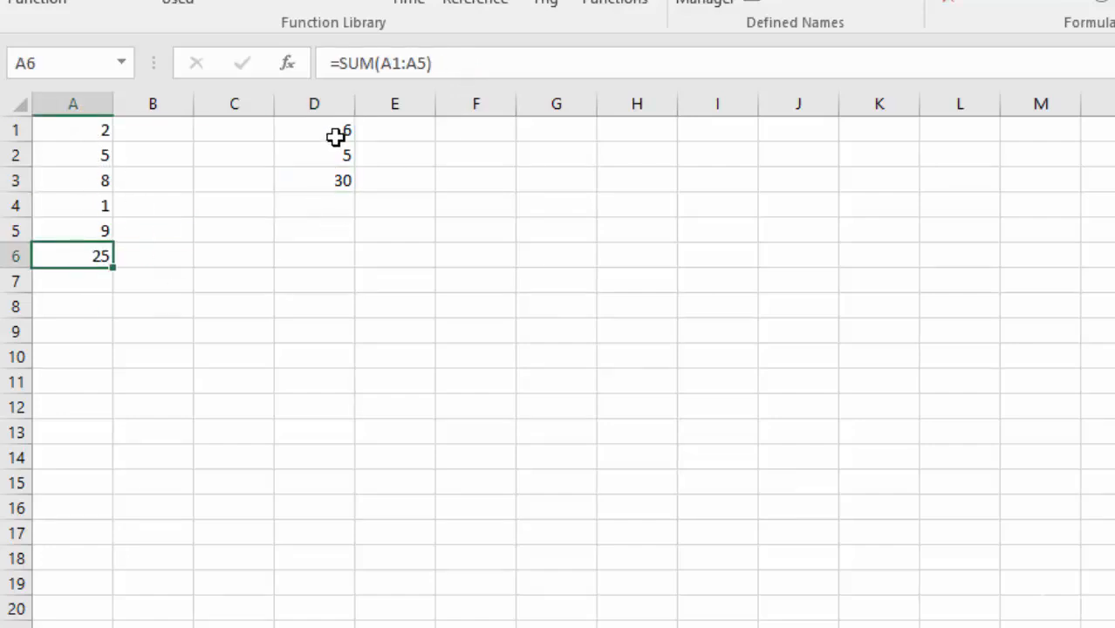
left_click(336, 182)
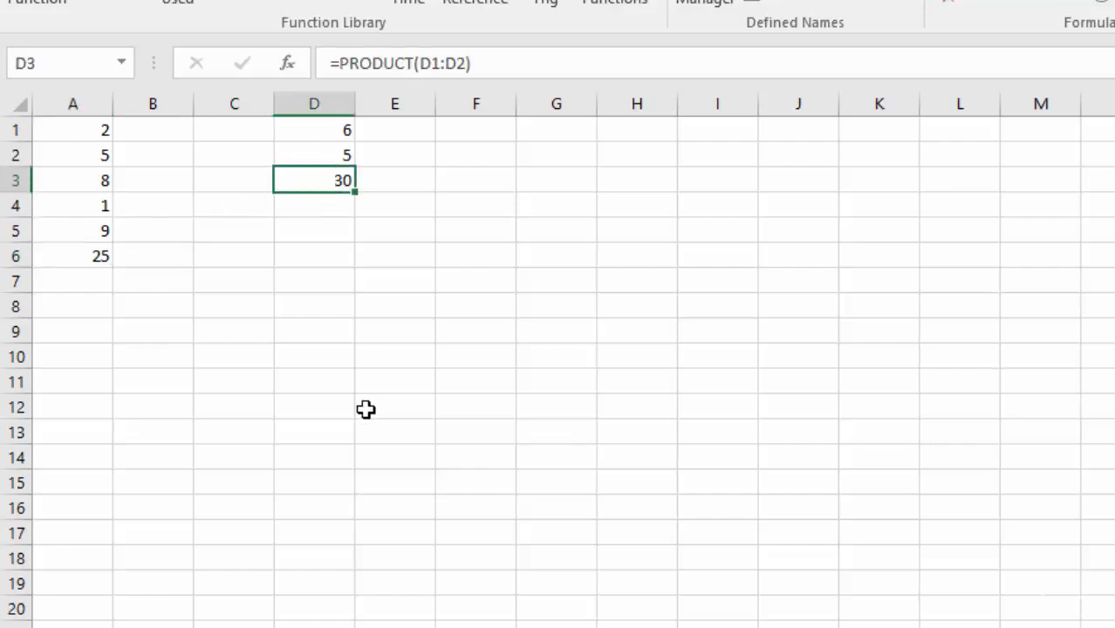